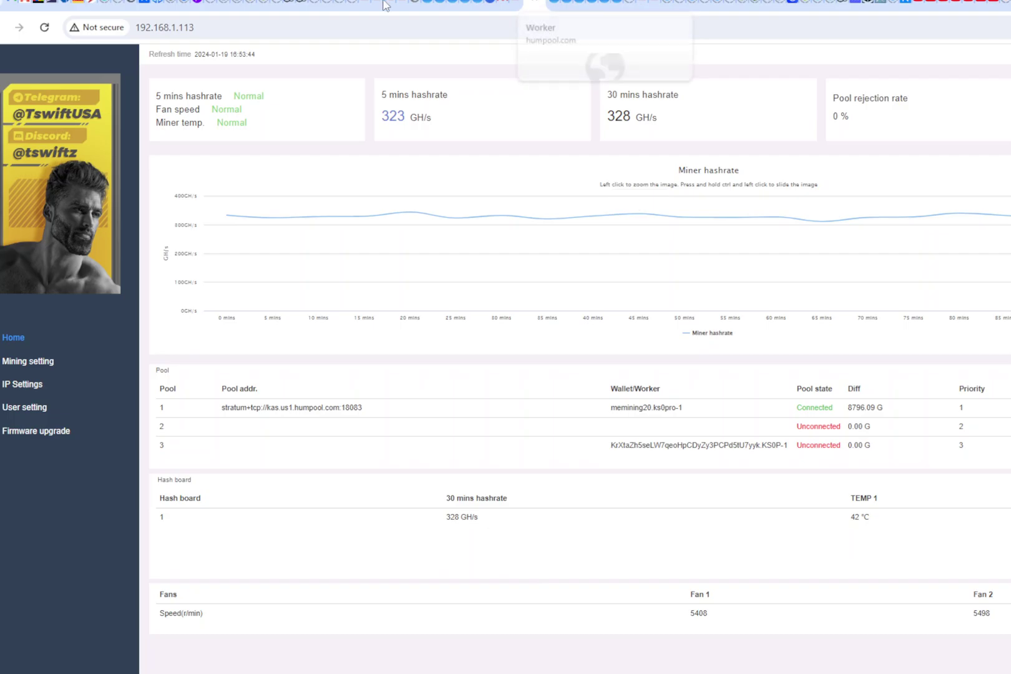
Step through the miner status tabs from 192.168.1.72 up to 192.168.1.122.
{"action": "left_click", "coordinate": [428, 4]}
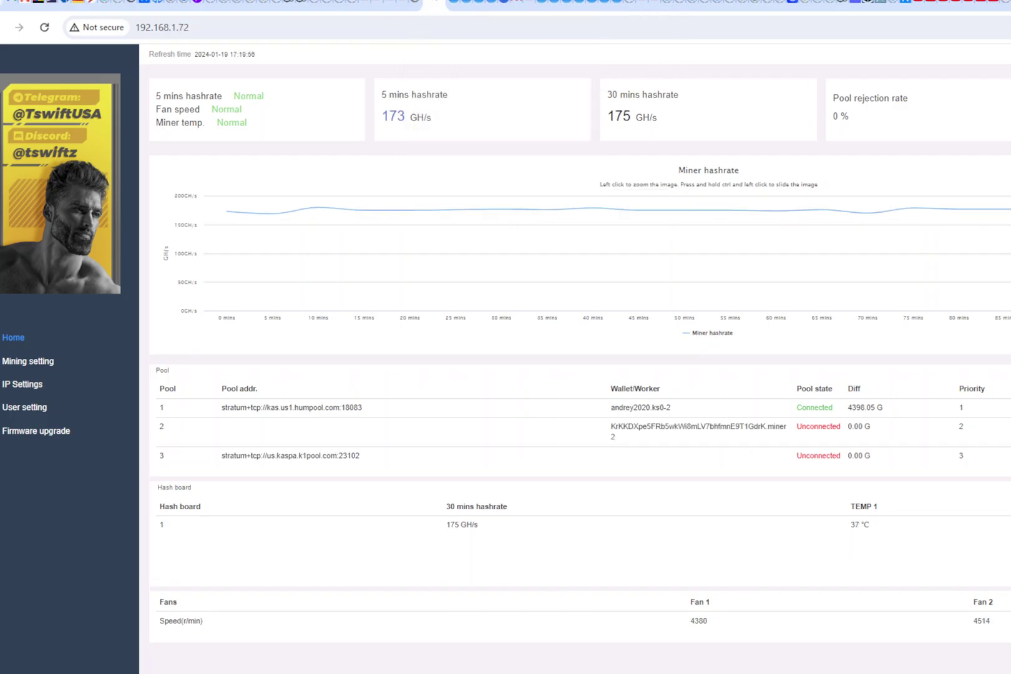
{"action": "left_click", "coordinate": [440, 4]}
{"action": "left_click", "coordinate": [453, 4]}
{"action": "left_click", "coordinate": [491, 4]}
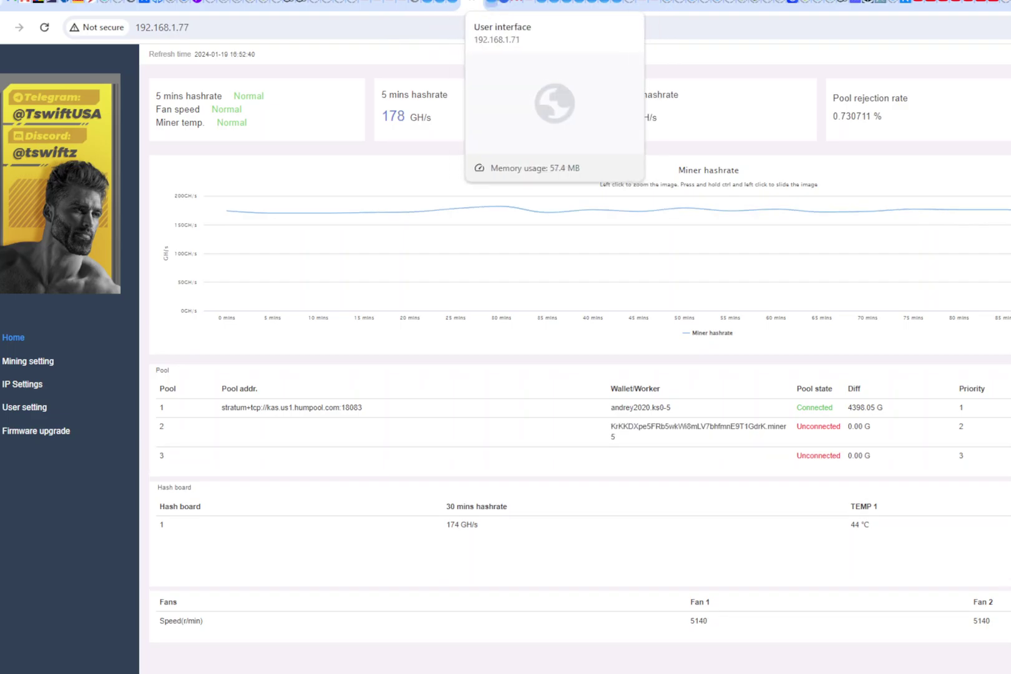
{"action": "left_click", "coordinate": [505, 4]}
{"action": "left_click", "coordinate": [548, 4]}
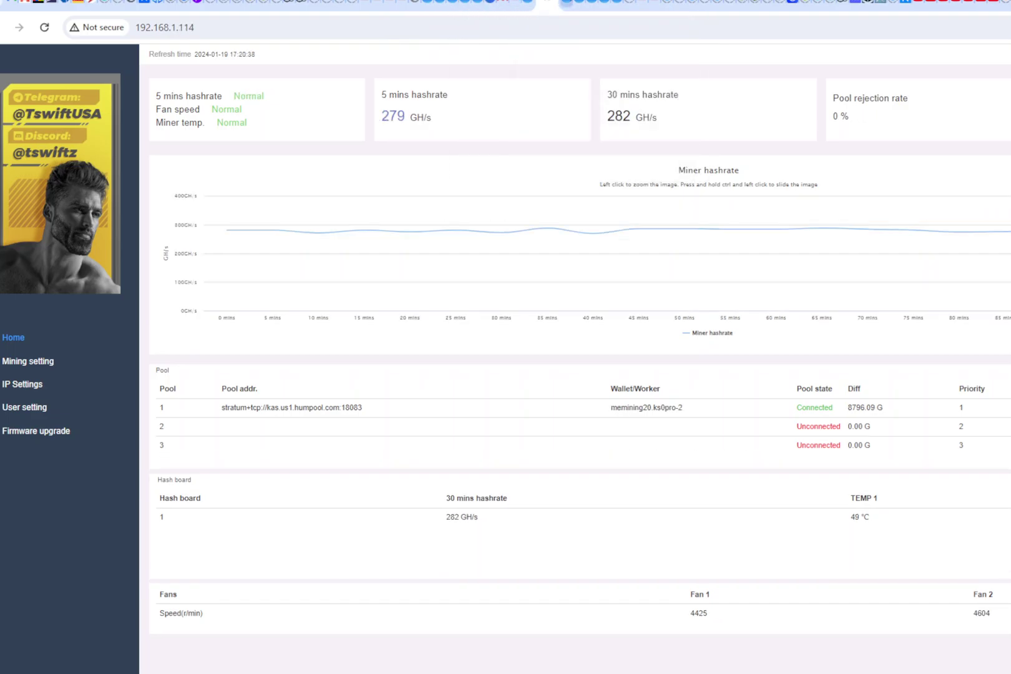
{"action": "left_click", "coordinate": [561, 4]}
{"action": "left_click", "coordinate": [573, 4]}
{"action": "left_click", "coordinate": [586, 4]}
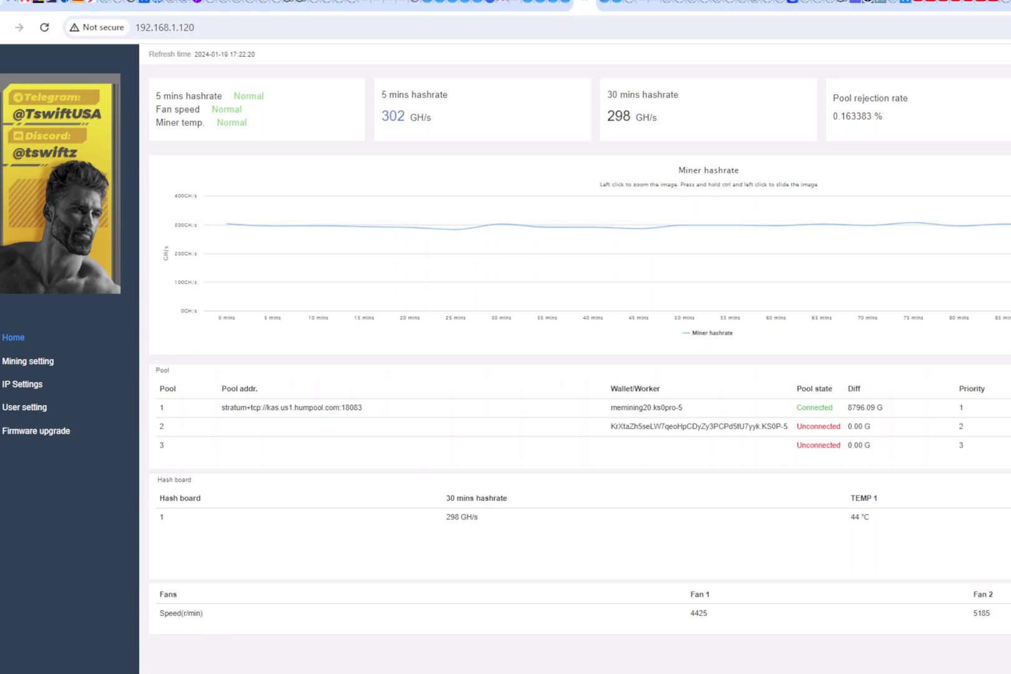
{"action": "left_click", "coordinate": [598, 4]}
{"action": "left_click", "coordinate": [610, 3]}
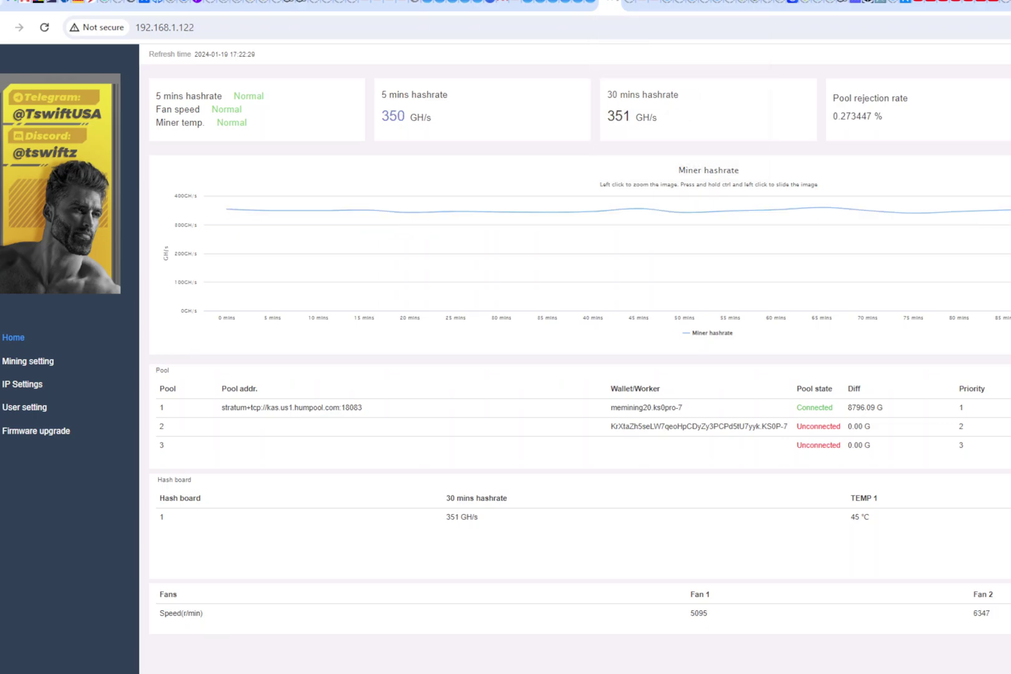
Go back through miners .121, .120 and .119 to the 192.168.1.118 dashboard.
{"action": "left_click", "coordinate": [592, 4]}
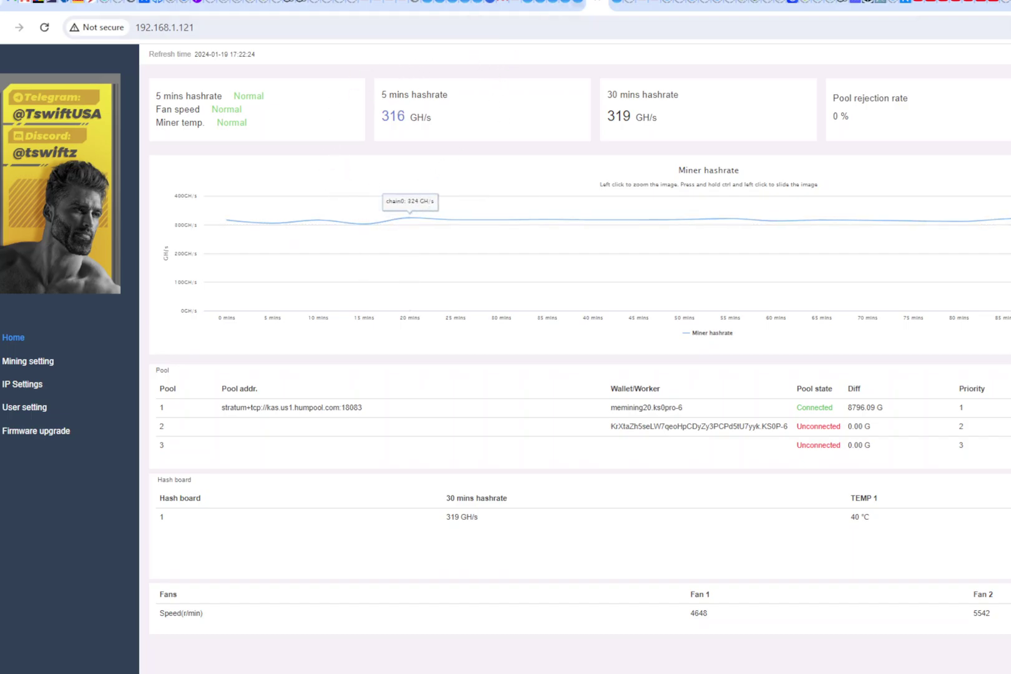
{"action": "left_click", "coordinate": [574, 4]}
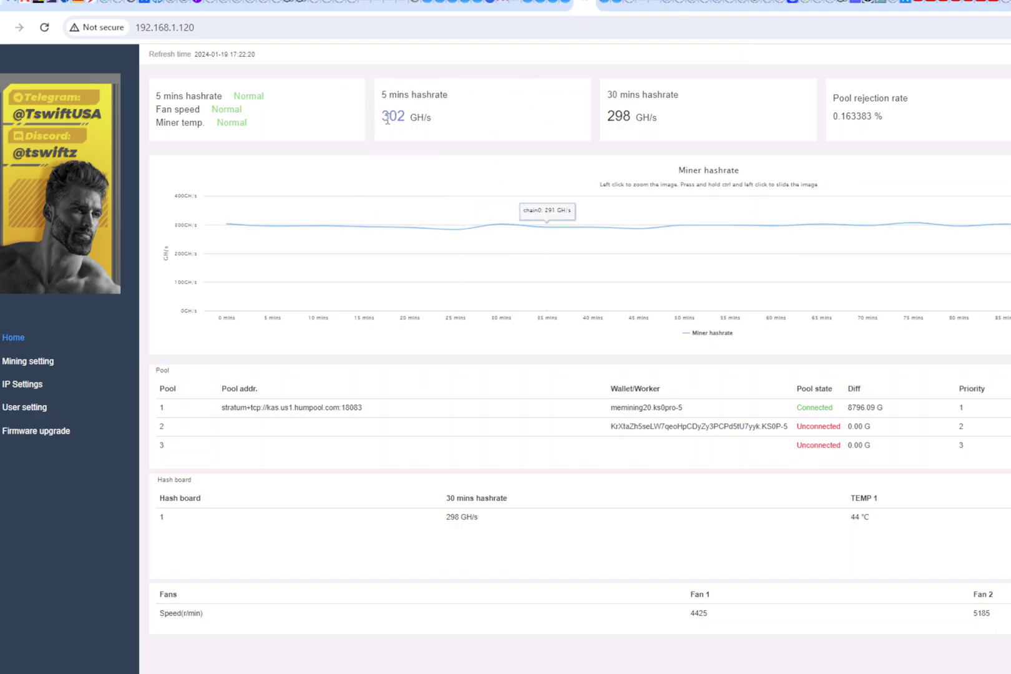
{"action": "left_click", "coordinate": [563, 4]}
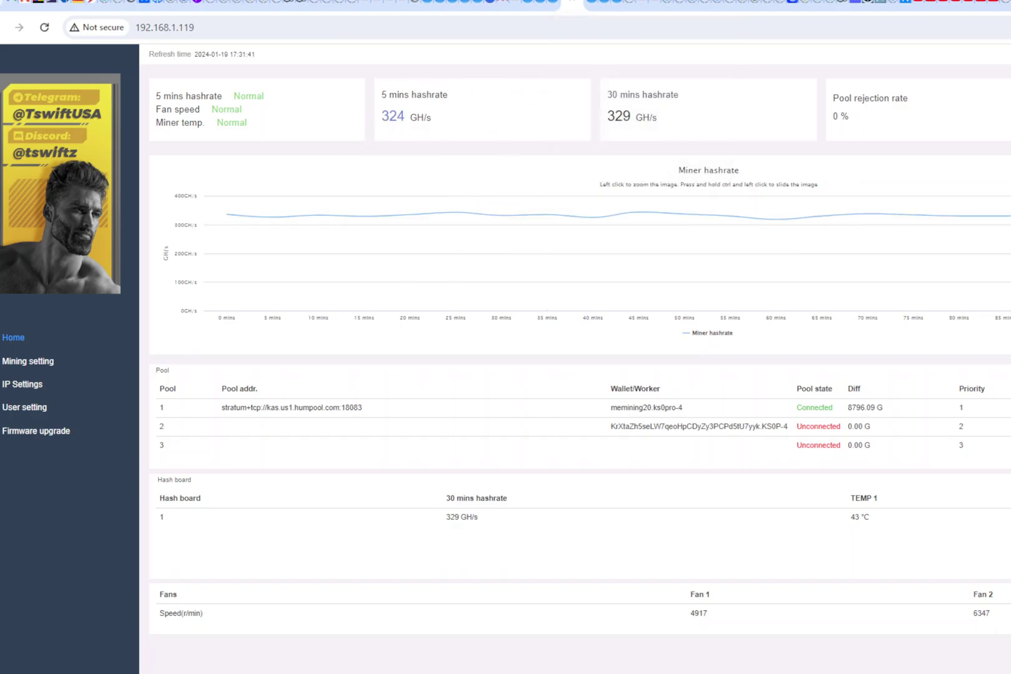
{"action": "left_click", "coordinate": [552, 3]}
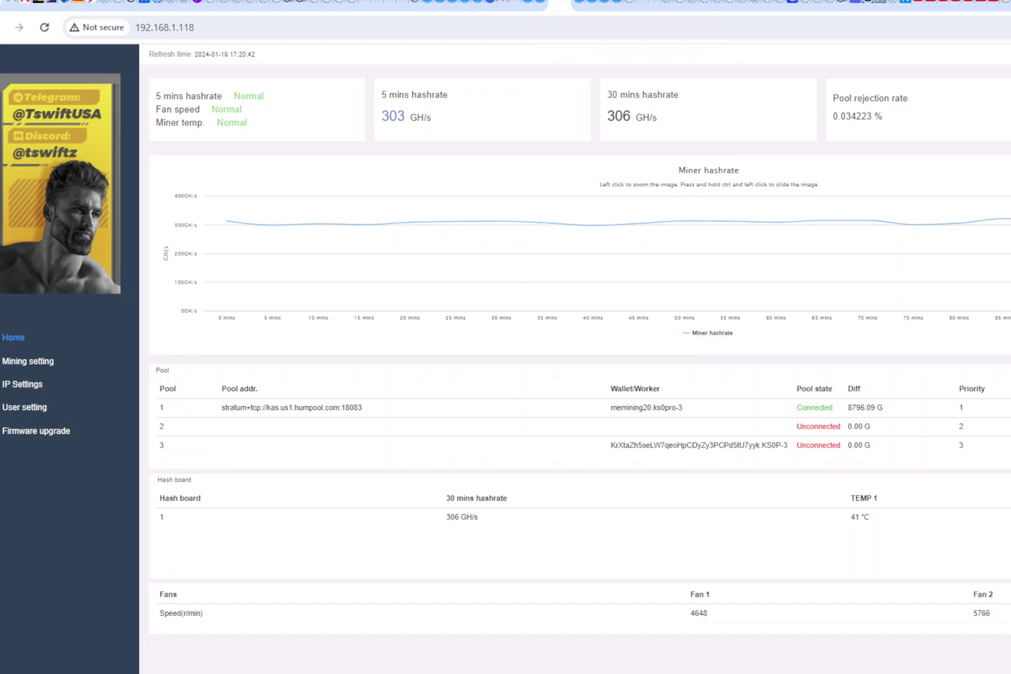
Return to miner 192.168.1.114's status page.
{"action": "left_click", "coordinate": [542, 4]}
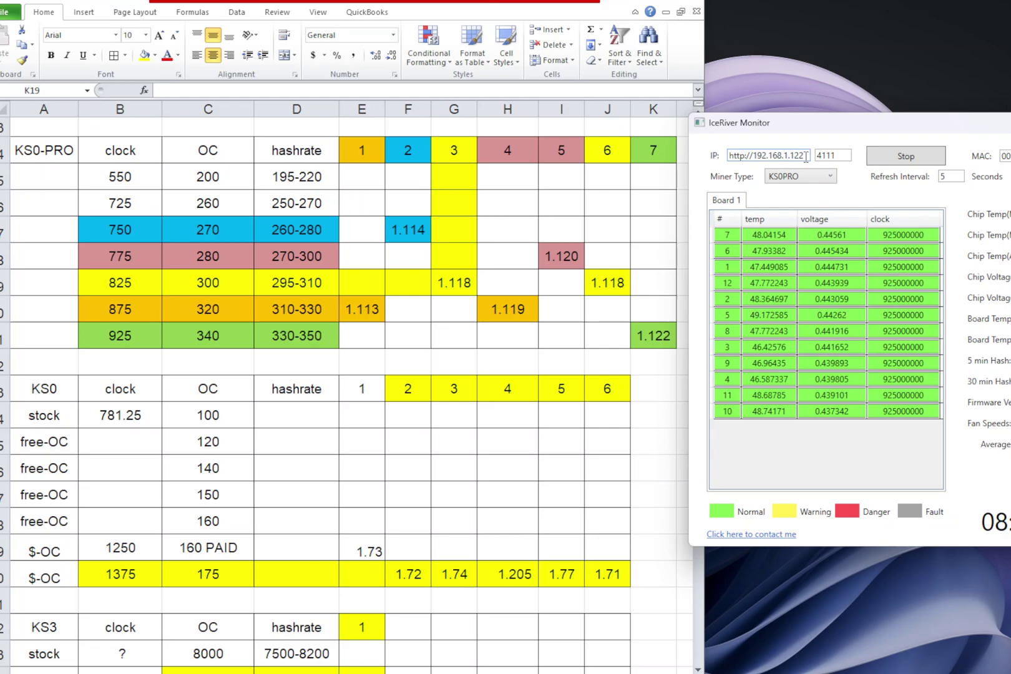
Point the monitor at 192.168.1.114 and compare with the sheet's 1.114 entry in F17 and 270 in C17.
{"action": "key", "text": "BackSpace"}
{"action": "key", "text": "BackSpace"}
{"action": "type", "text": "14"}
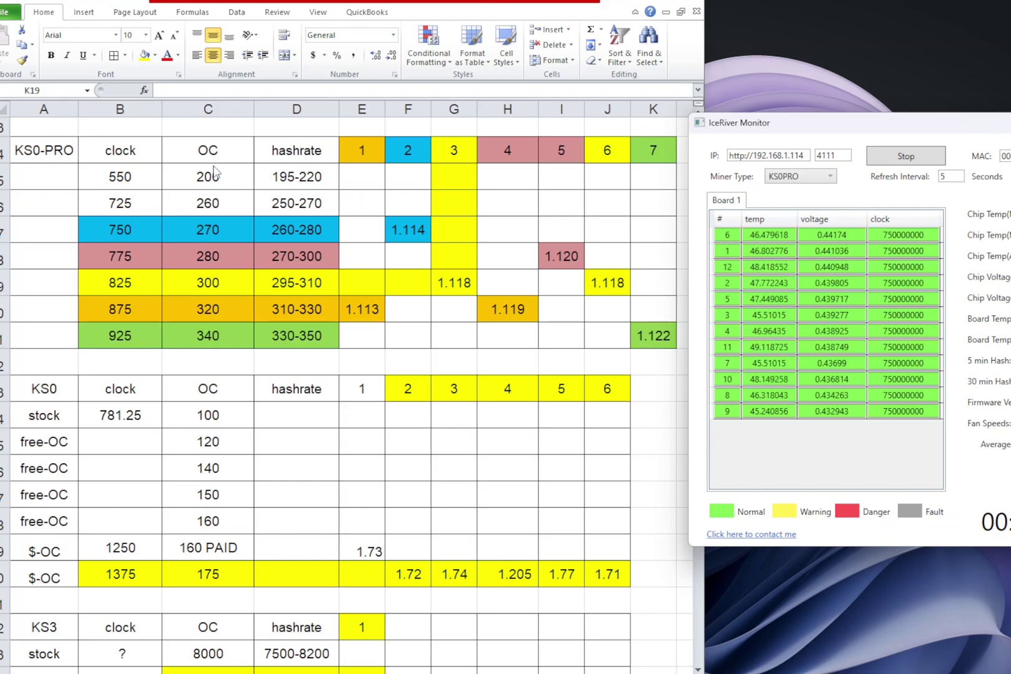
{"action": "key", "text": "alt+Tab"}
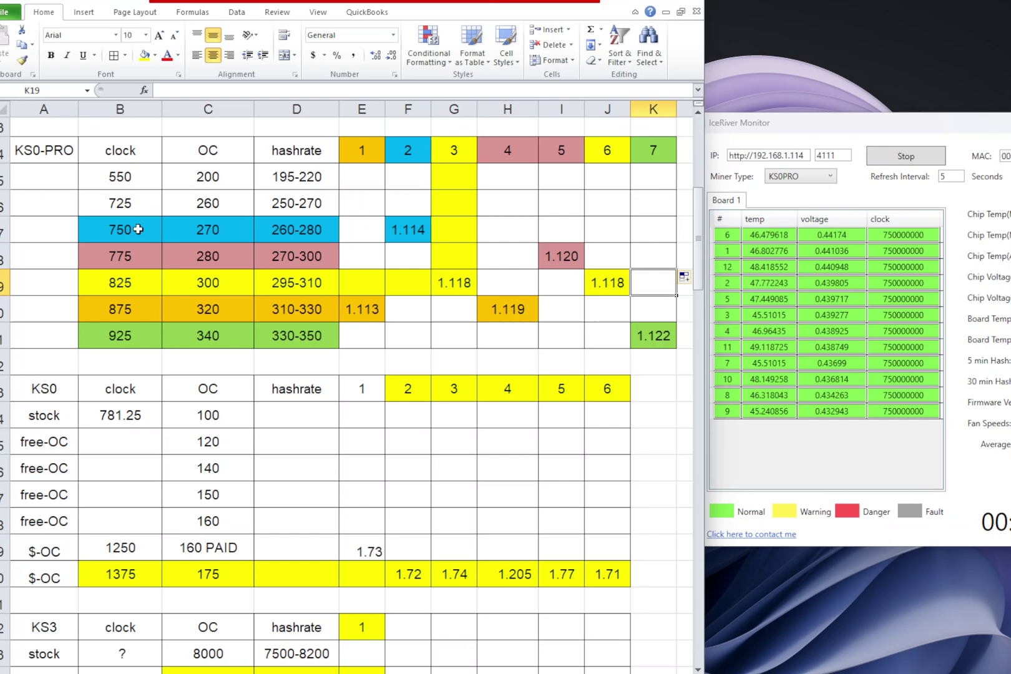
{"action": "left_click", "coordinate": [417, 231]}
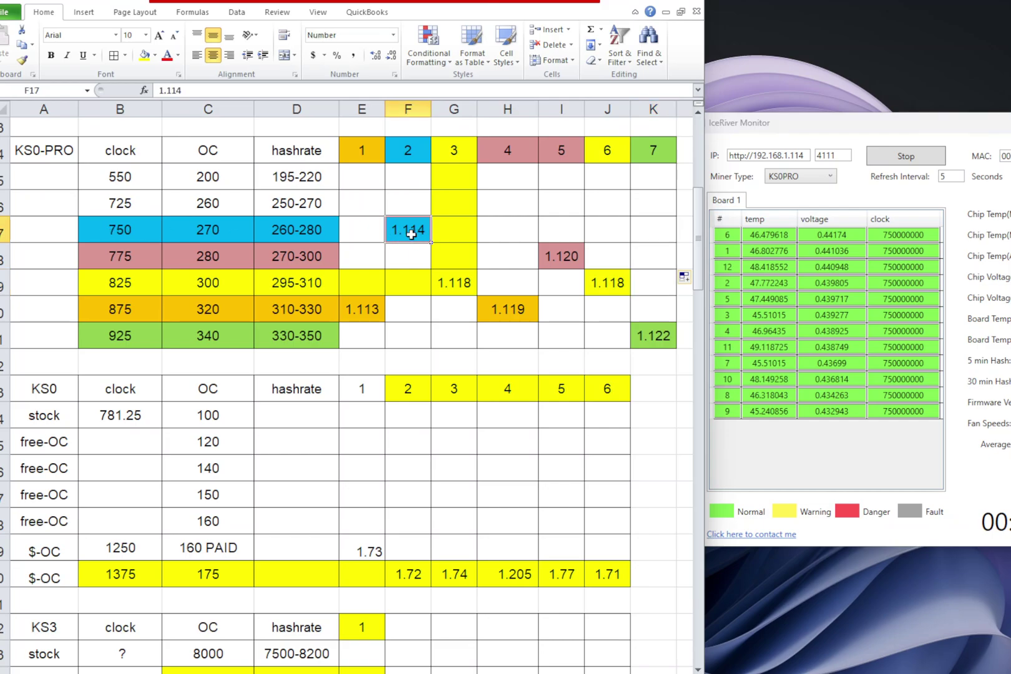
{"action": "left_click", "coordinate": [416, 155]}
{"action": "left_click", "coordinate": [416, 225]}
{"action": "left_click", "coordinate": [239, 228]}
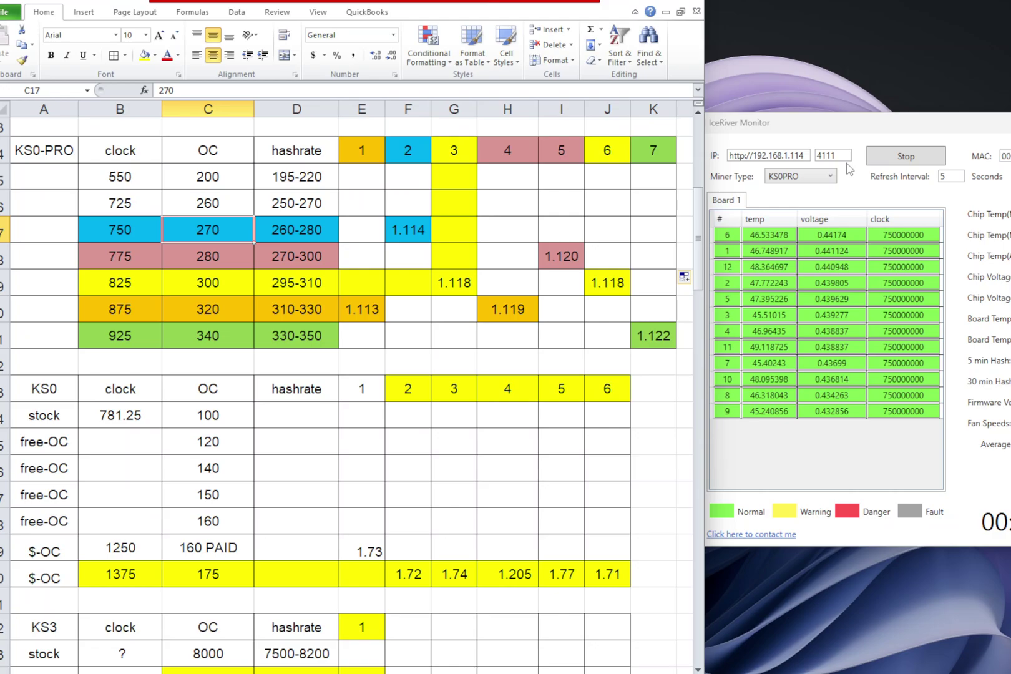
{"action": "left_click", "coordinate": [807, 161]}
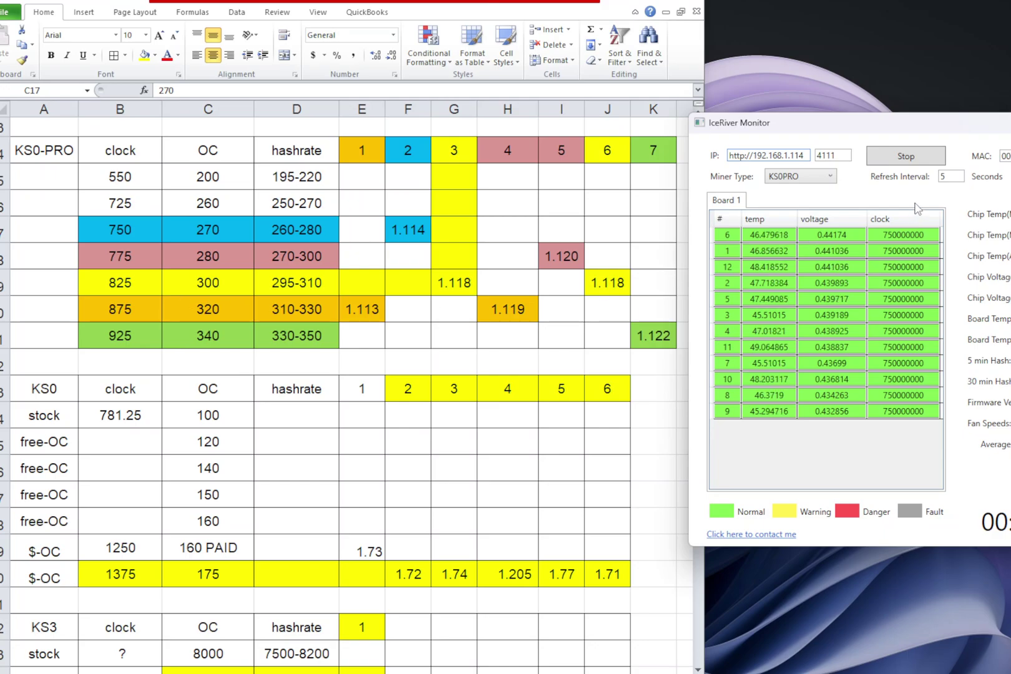
Switch the monitor to 192.168.1.122, restart the reading, and check the 1.122 entry in K21.
{"action": "key", "text": "BackSpace"}
{"action": "type", "text": "22"}
{"action": "left_click", "coordinate": [915, 161]}
{"action": "left_click", "coordinate": [915, 161]}
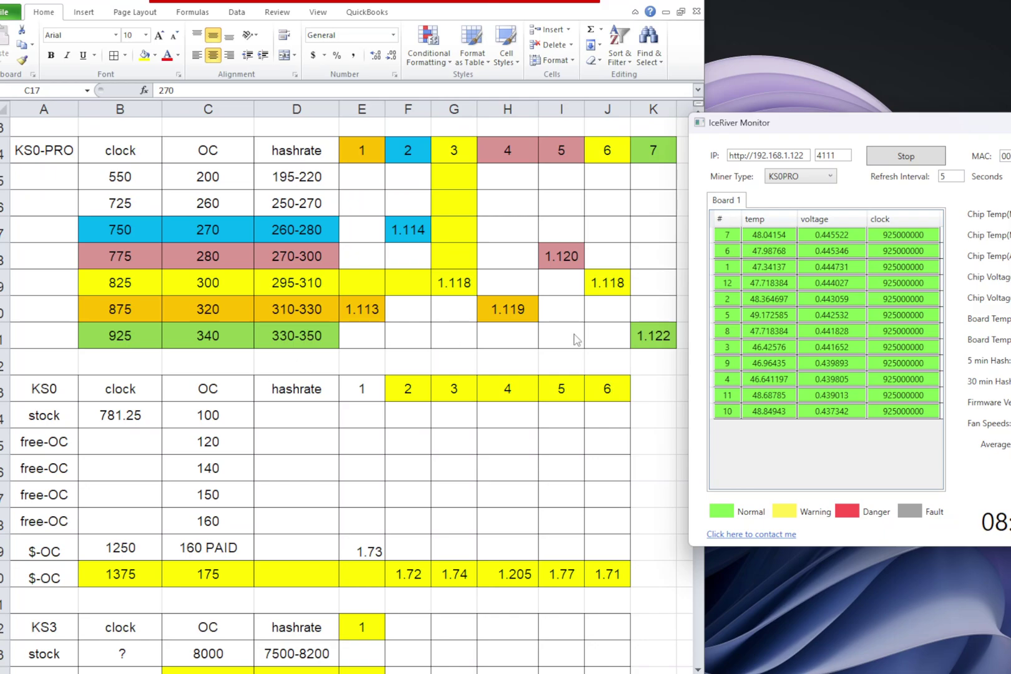
{"action": "left_click", "coordinate": [652, 337]}
{"action": "left_click", "coordinate": [652, 337]}
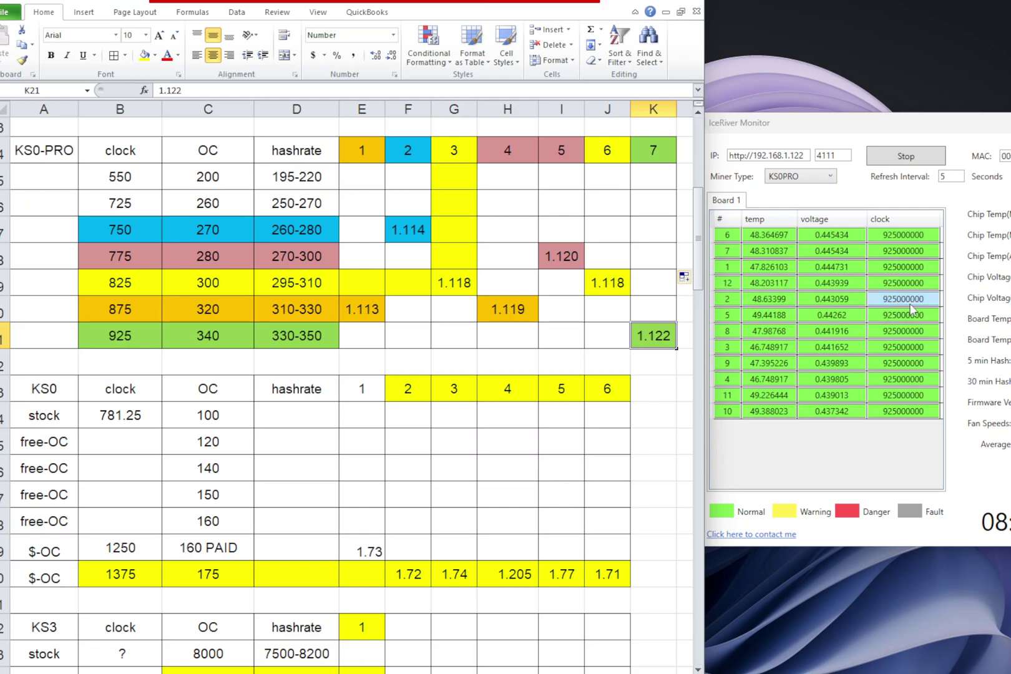
{"action": "left_click", "coordinate": [962, 128]}
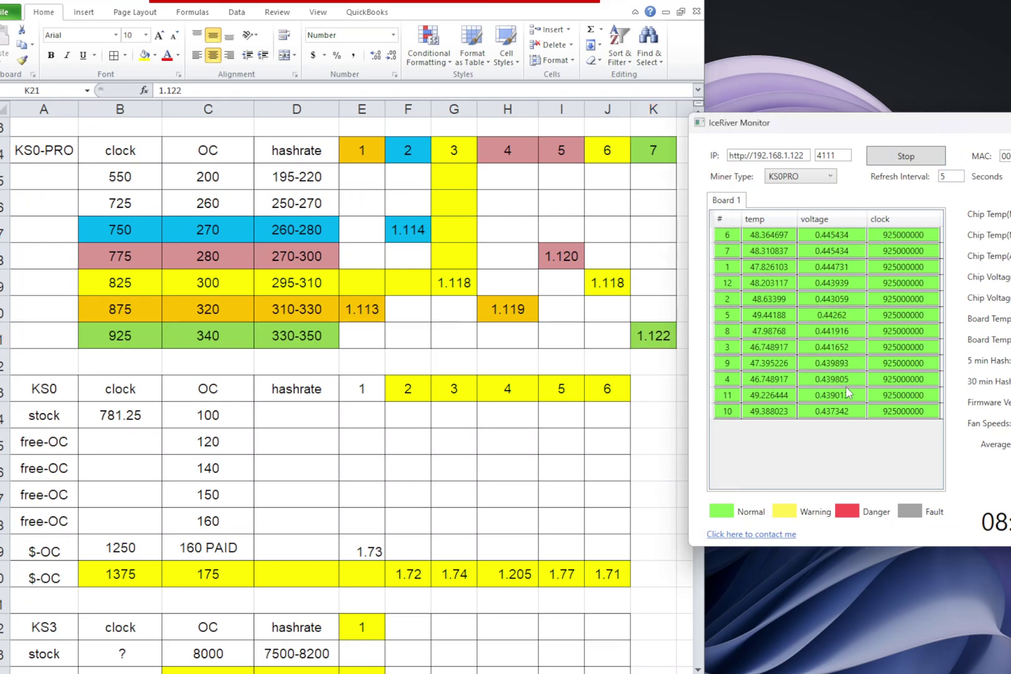
{"action": "left_click", "coordinate": [727, 234]}
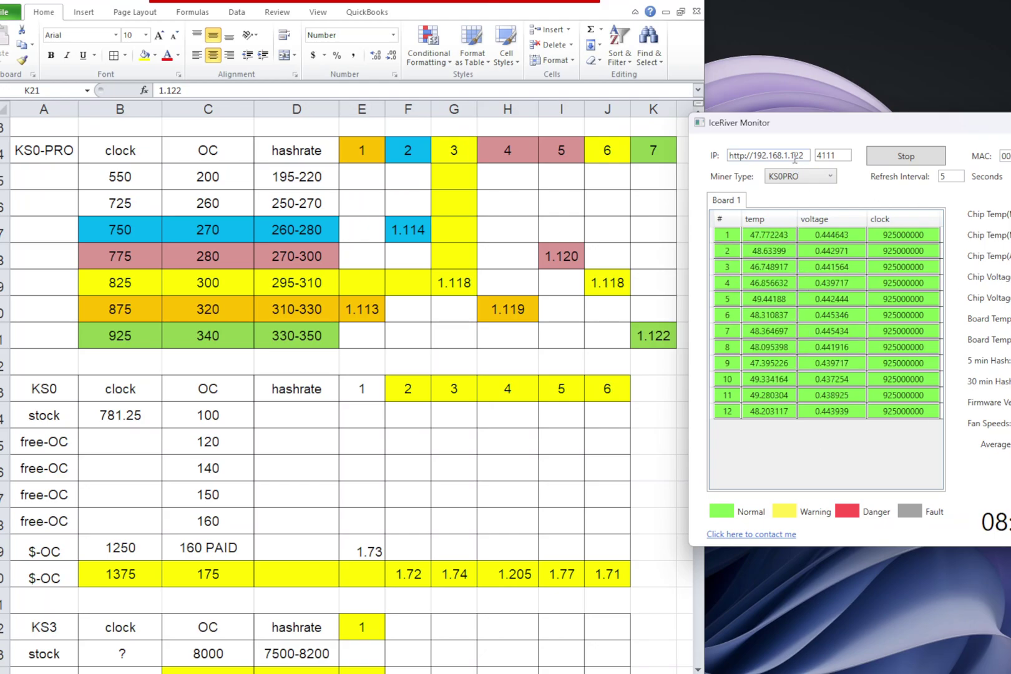
{"action": "left_click_drag", "start_coordinate": [826, 132], "coordinate": [840, 131]}
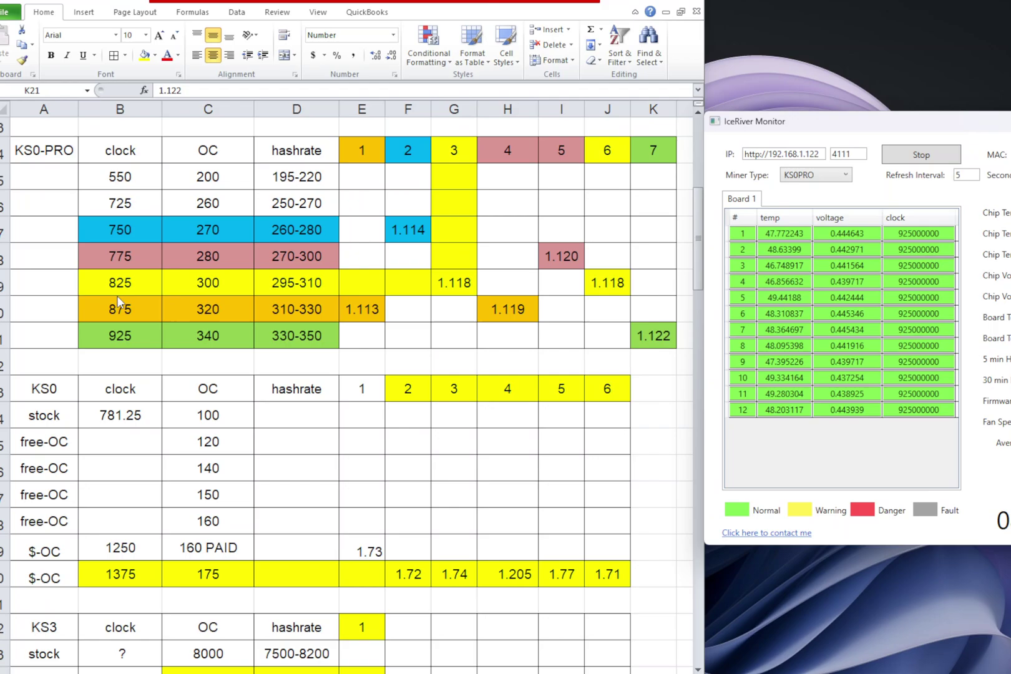
{"action": "key", "text": "alt+Tab"}
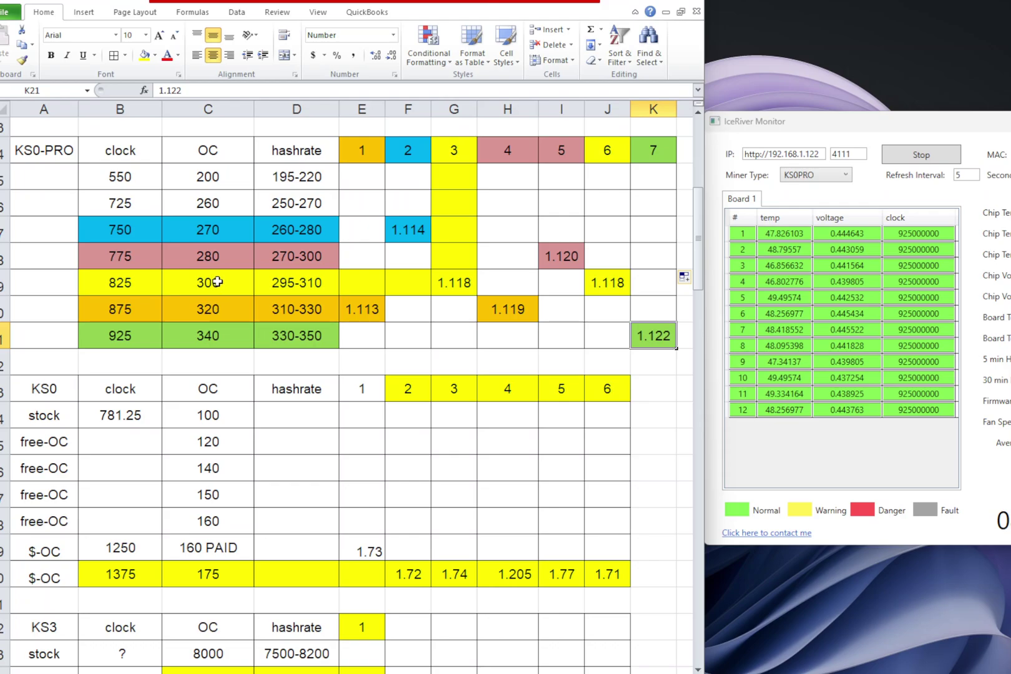
{"action": "left_click", "coordinate": [513, 310]}
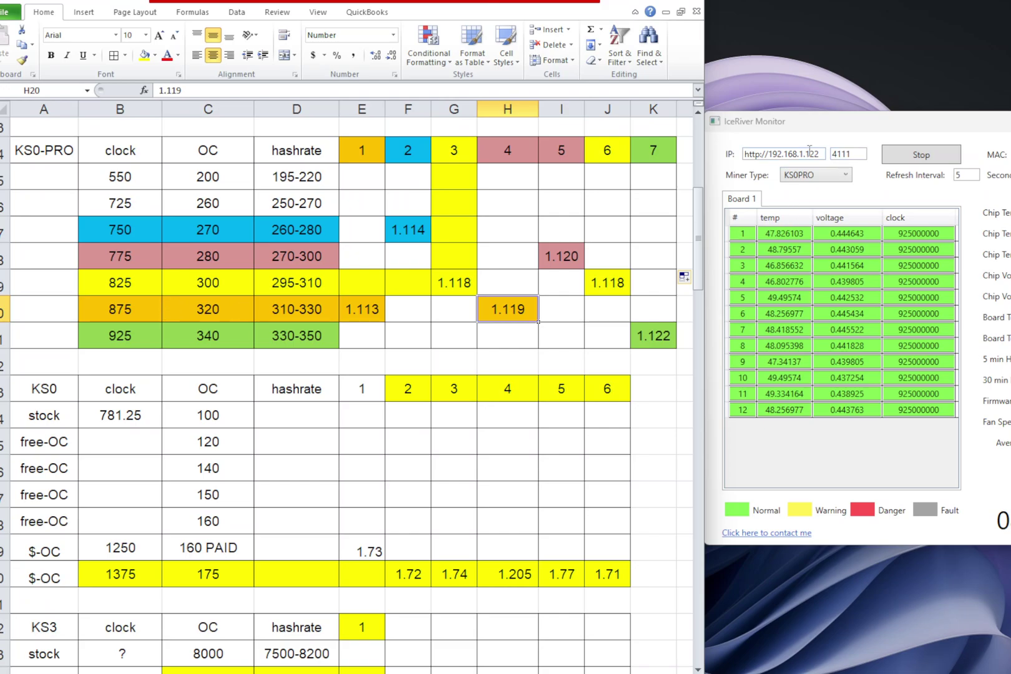
Point the monitor at 192.168.1.119 and restart the reading.
{"action": "left_click", "coordinate": [819, 152]}
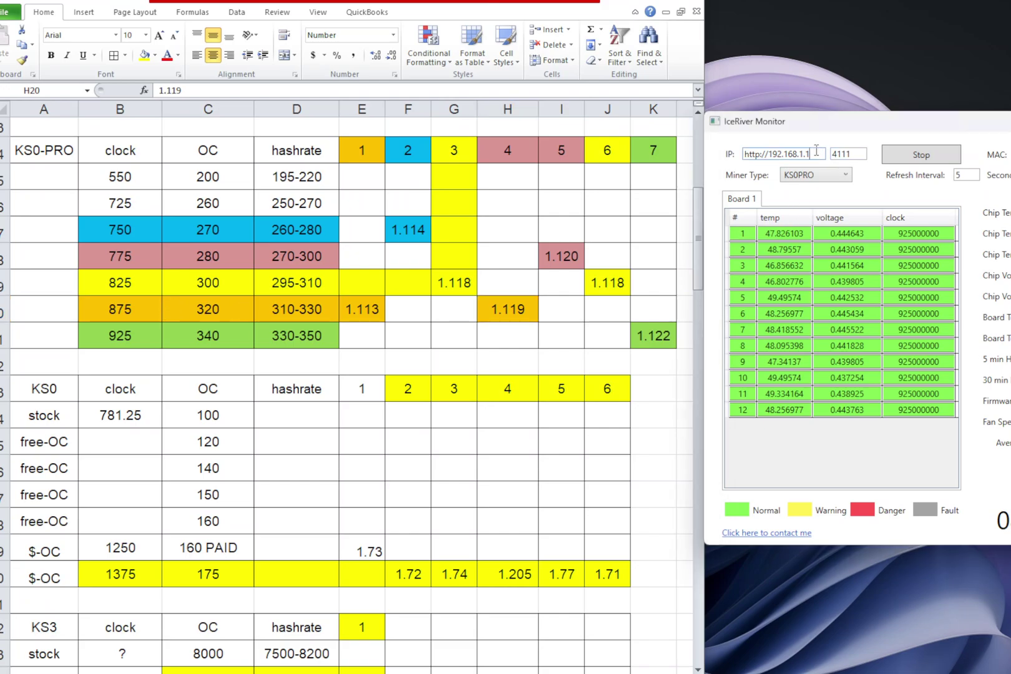
{"action": "type", "text": "19"}
{"action": "left_click", "coordinate": [938, 157]}
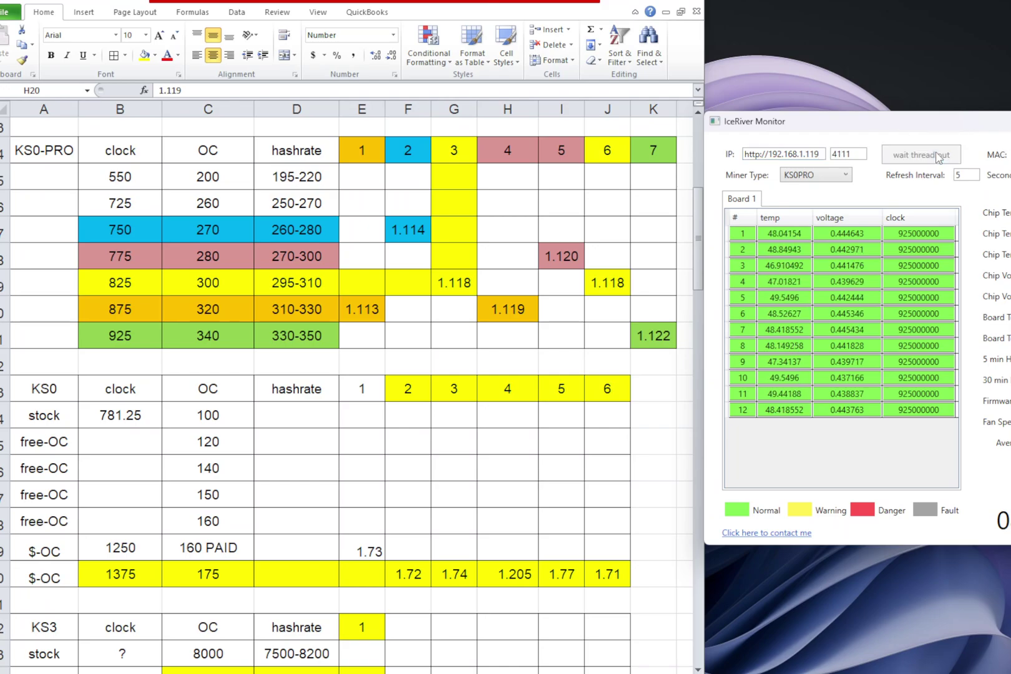
{"action": "left_click", "coordinate": [938, 156]}
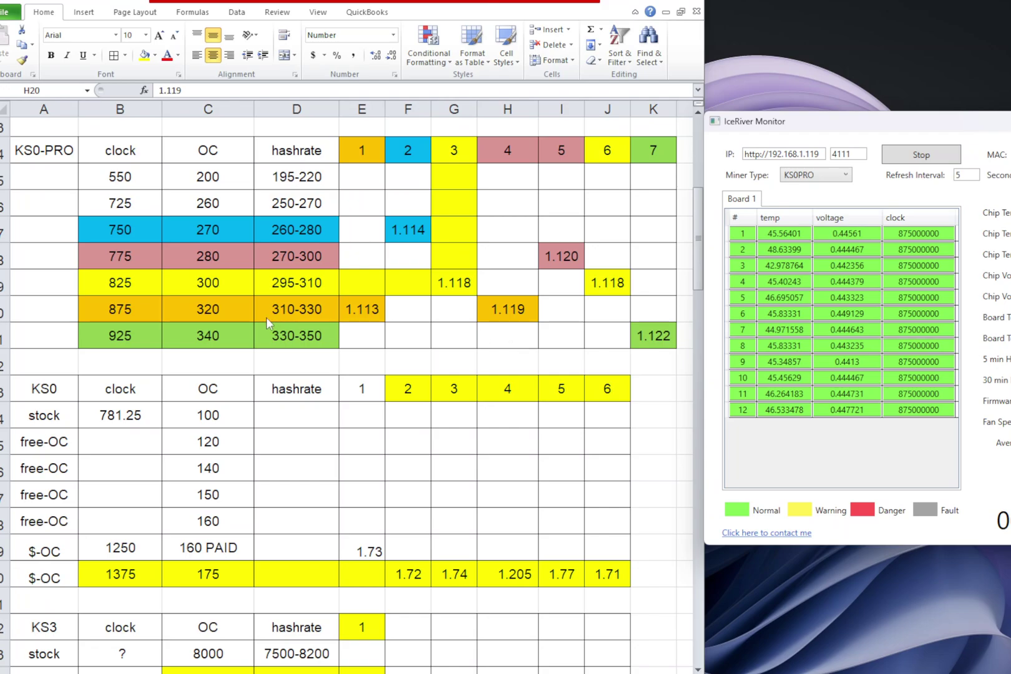
Select the 925 clock row B21:K21 in the overclock sheet.
{"action": "key", "text": "alt+Tab"}
{"action": "left_click_drag", "start_coordinate": [120, 336], "coordinate": [638, 340]}
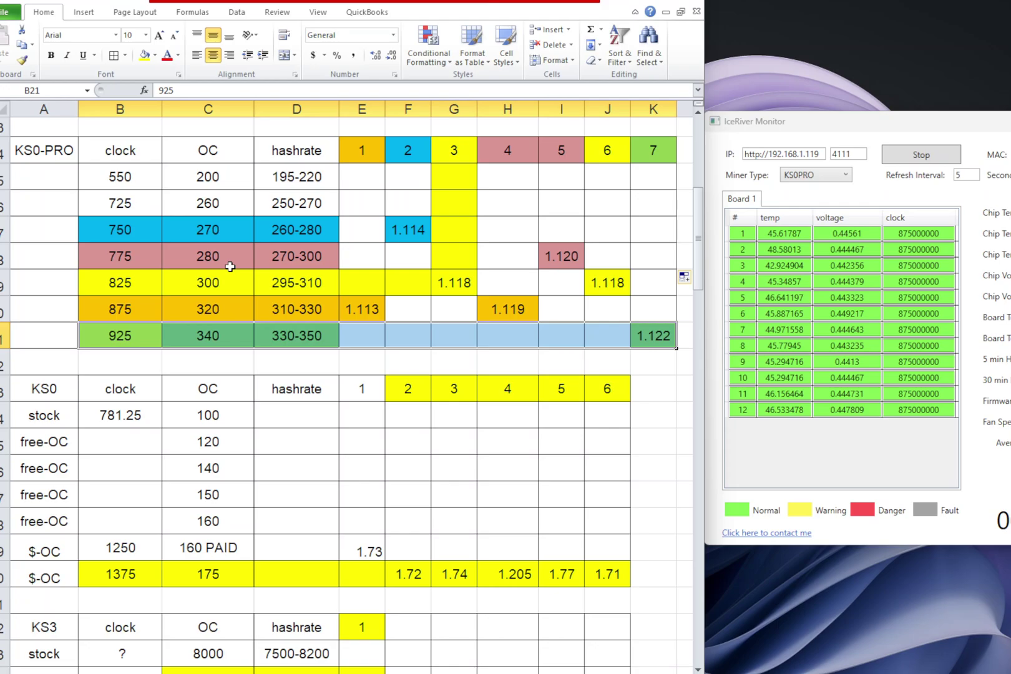
{"action": "left_click", "coordinate": [880, 129]}
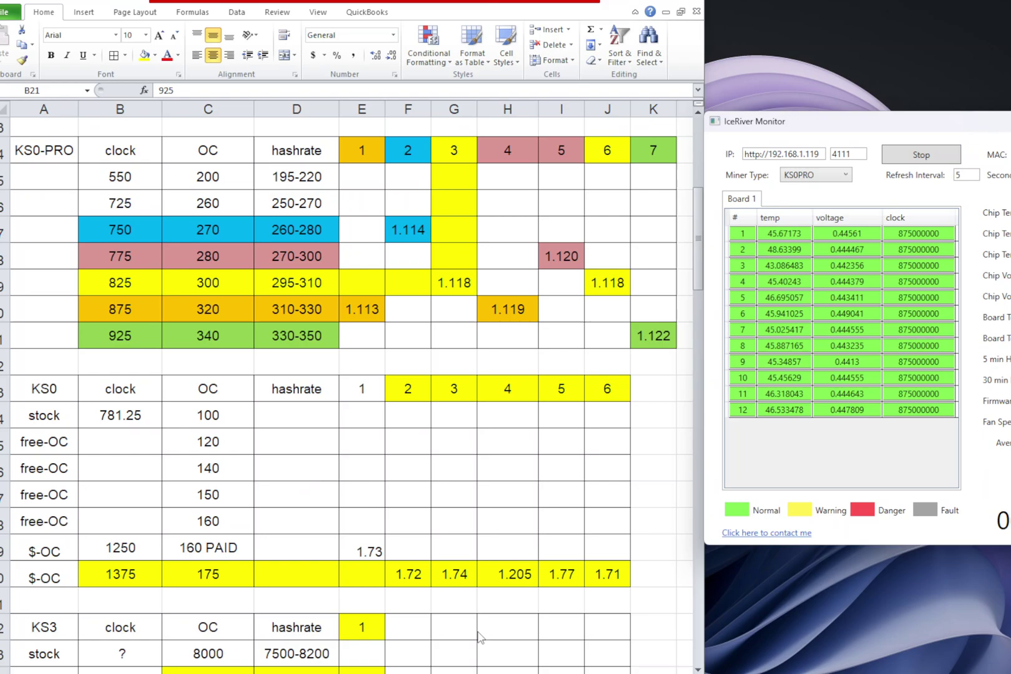
Scroll down to the KS3 table and select the empty clock cell beside 8800.
{"action": "key", "text": "ctrl+v"}
{"action": "scroll", "coordinate": [467, 623], "scroll_direction": "down", "scroll_amount": 2}
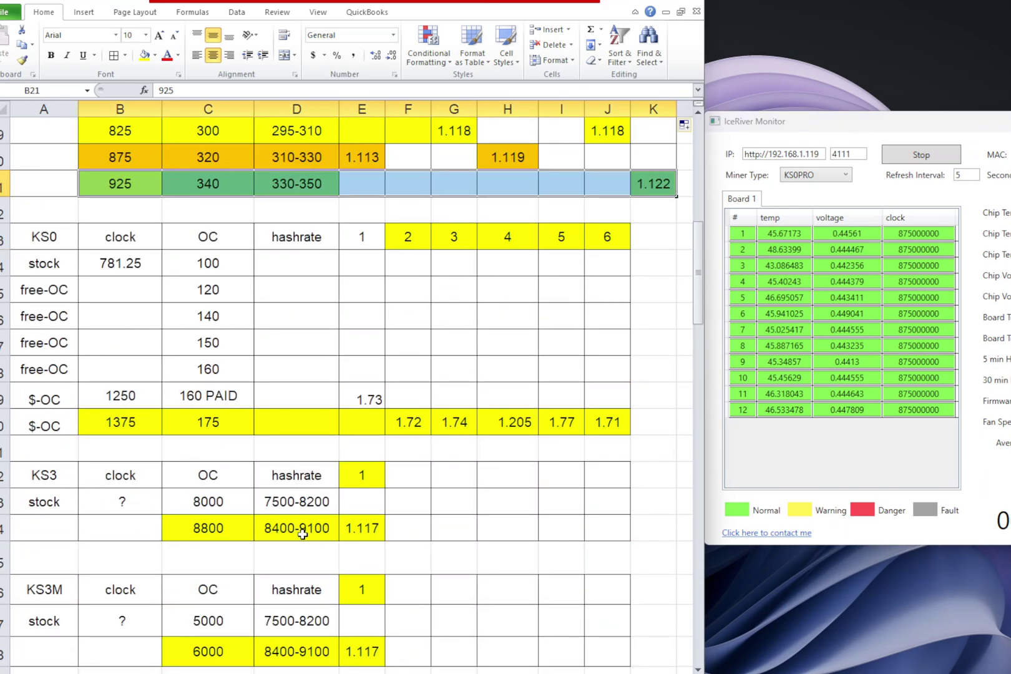
{"action": "left_click", "coordinate": [135, 531]}
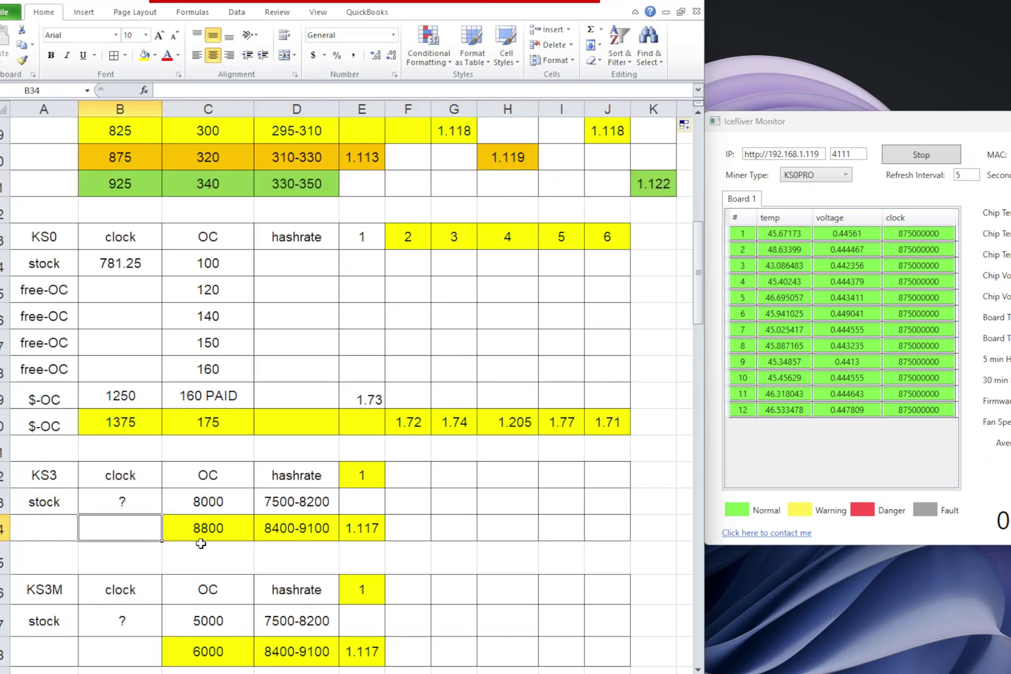
Read miner 192.168.1.117 as a KS3 and check its 825 chip clock.
{"action": "left_click", "coordinate": [818, 154]}
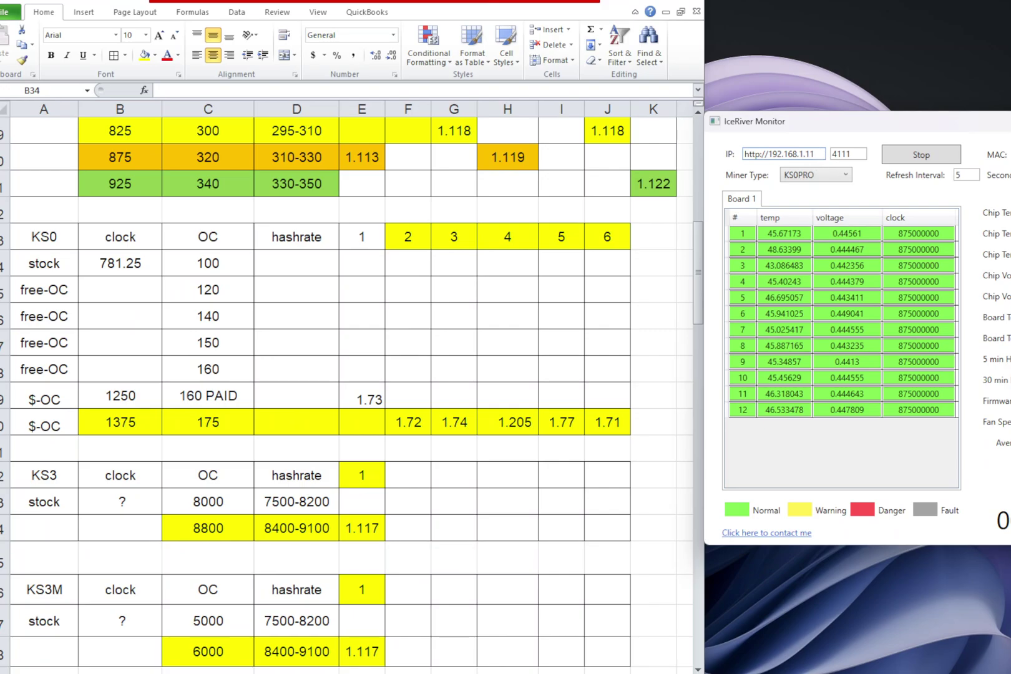
{"action": "left_click", "coordinate": [836, 176]}
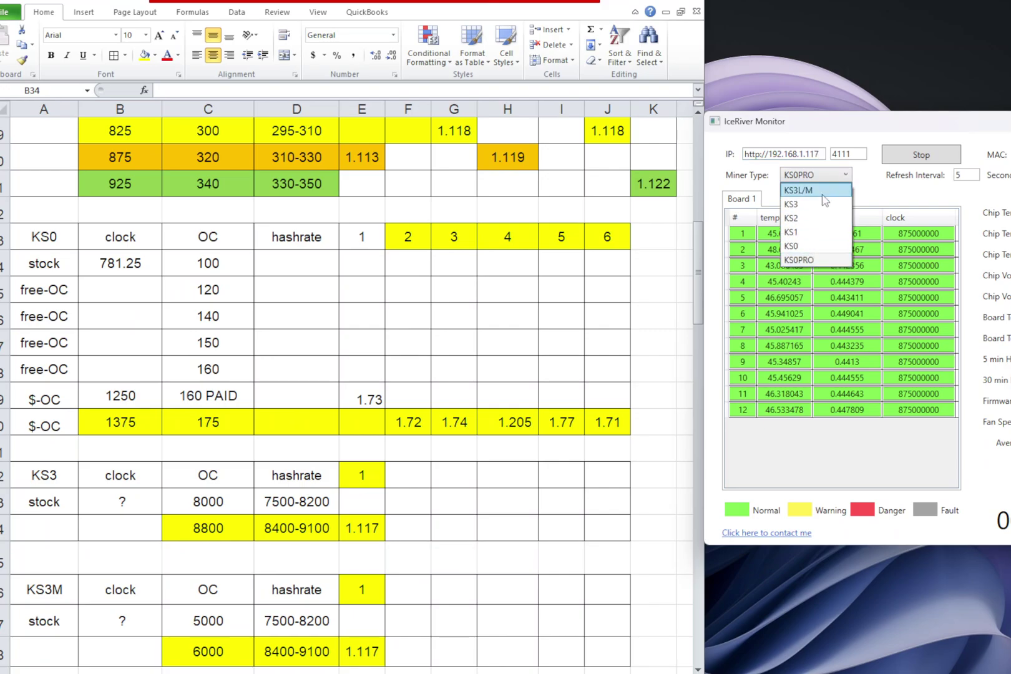
{"action": "left_click", "coordinate": [815, 204]}
{"action": "left_click", "coordinate": [947, 156]}
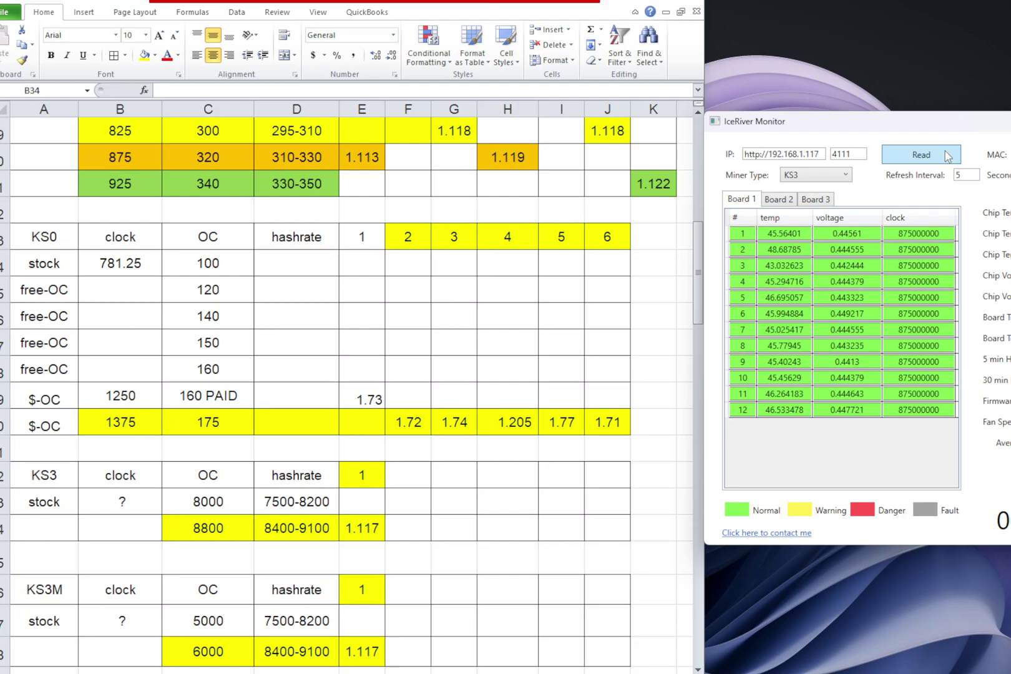
{"action": "left_click", "coordinate": [947, 156]}
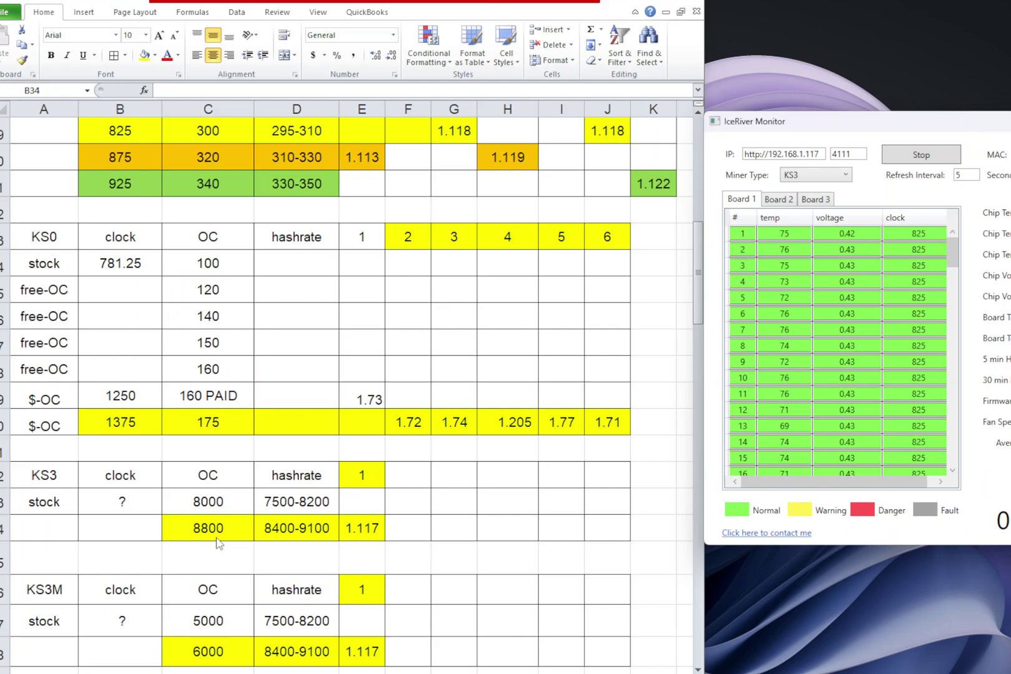
{"action": "left_click", "coordinate": [933, 236]}
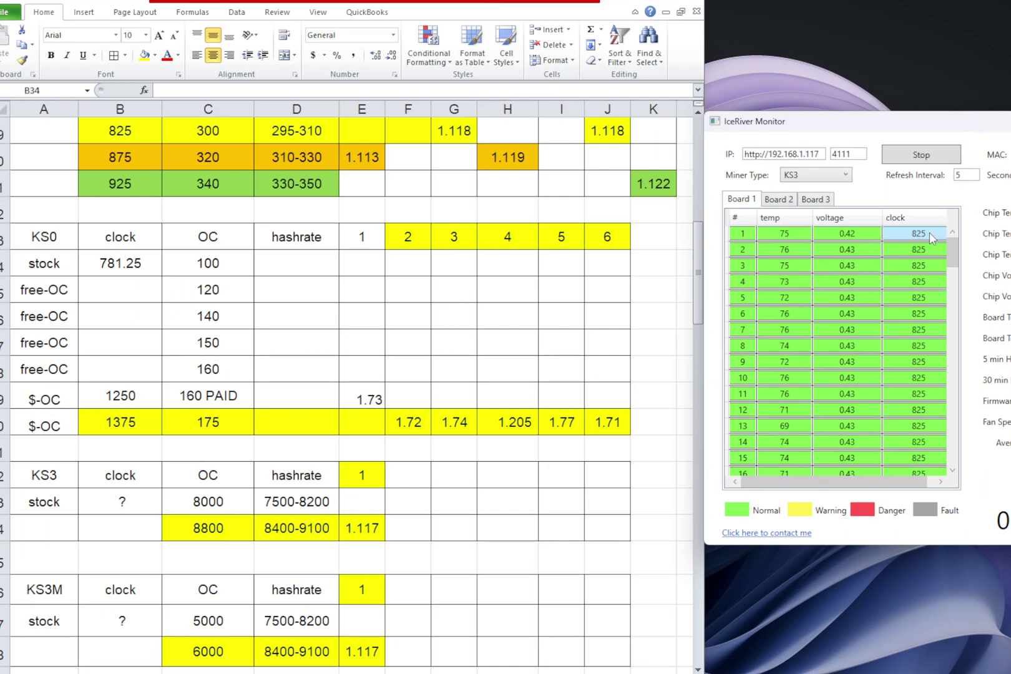
Enter 825 in the KS3 clock cell beside 8800.
{"action": "left_click", "coordinate": [135, 538]}
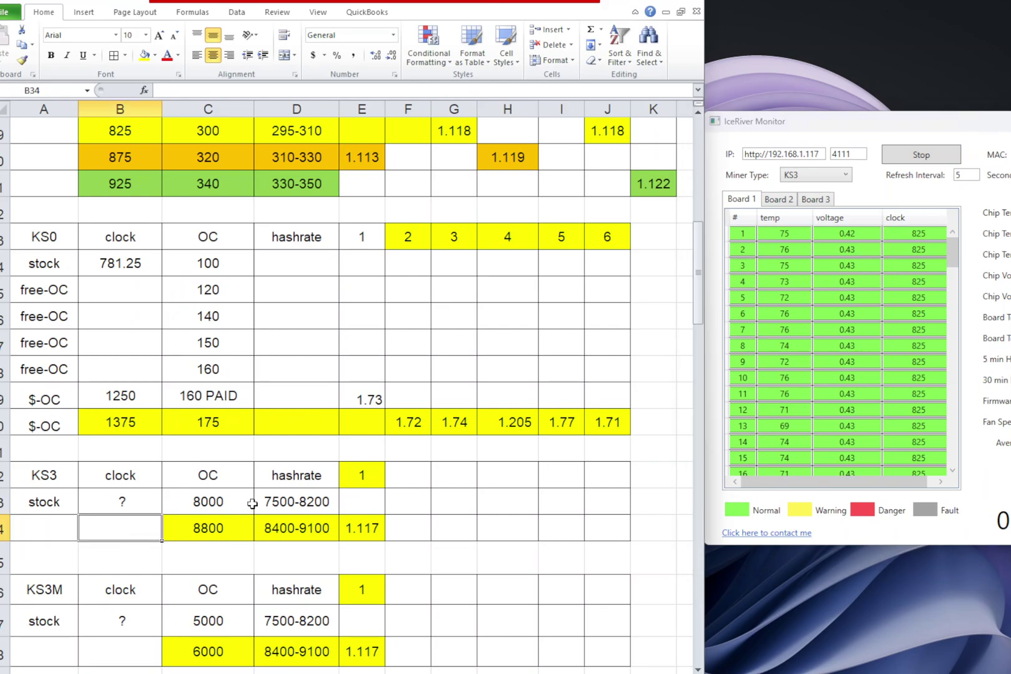
{"action": "type", "text": "825"}
{"action": "key", "text": "Return"}
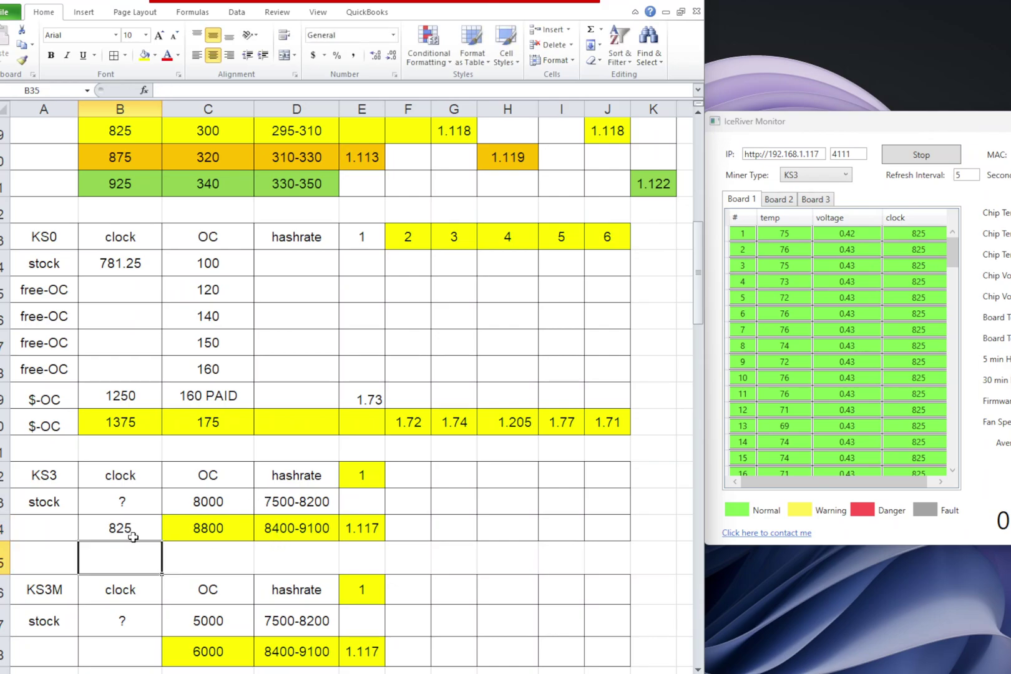
{"action": "scroll", "coordinate": [138, 566], "scroll_direction": "down", "scroll_amount": 2}
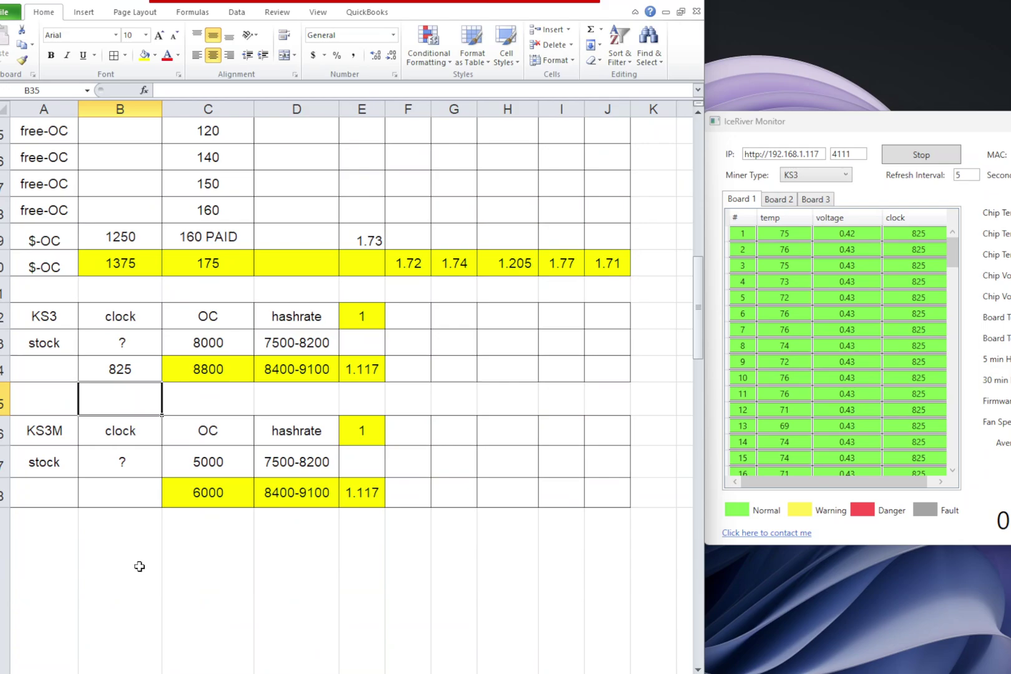
{"action": "left_click", "coordinate": [128, 492]}
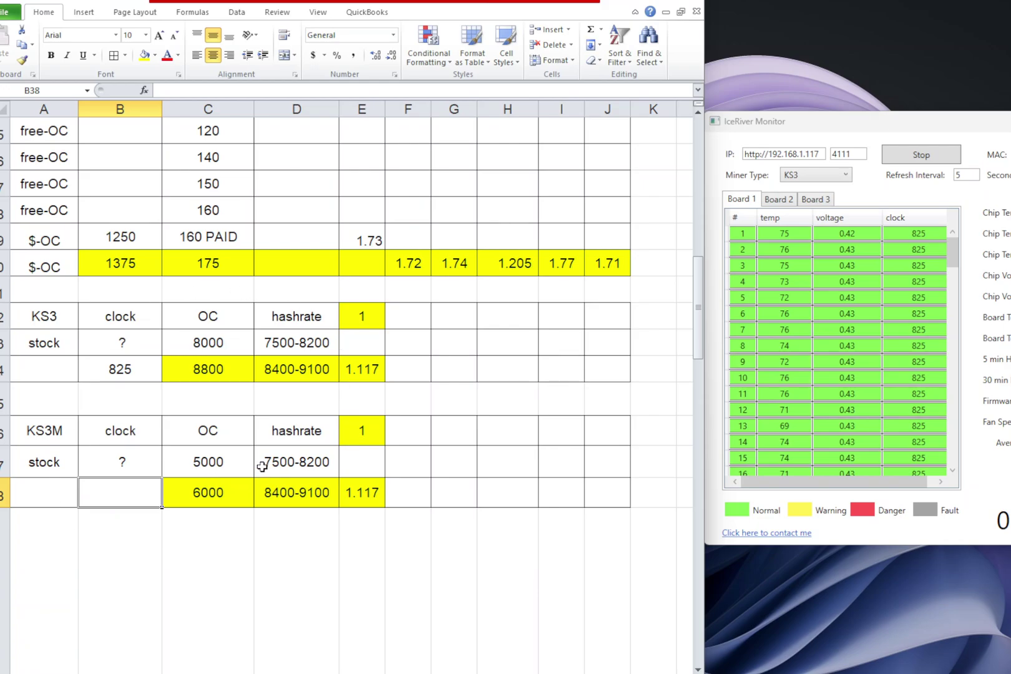
{"action": "scroll", "coordinate": [262, 466], "scroll_direction": "up", "scroll_amount": 5}
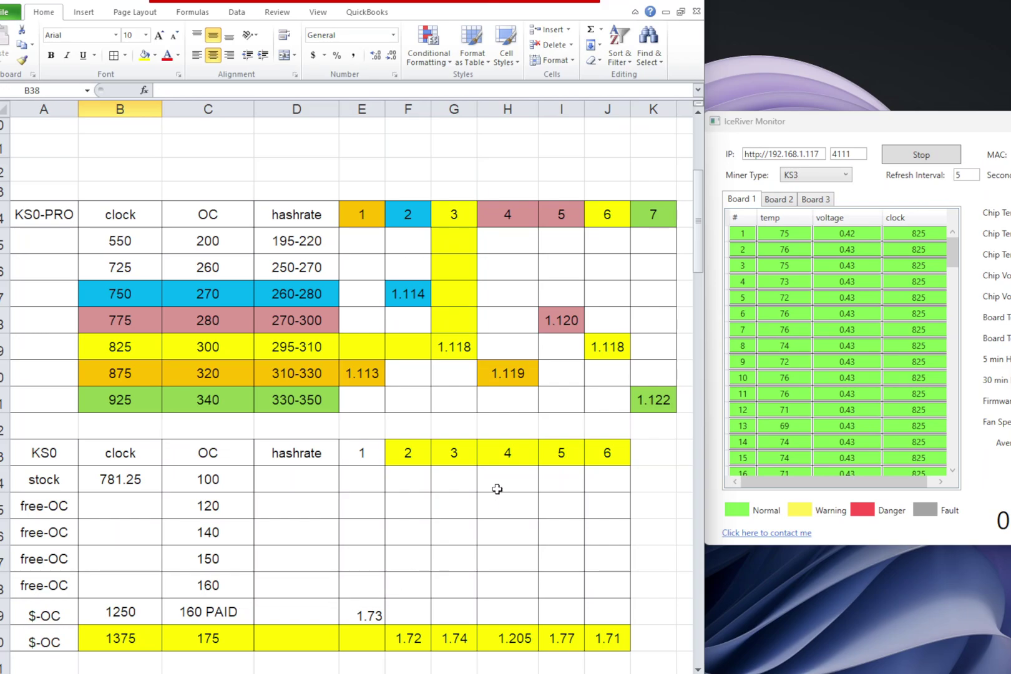
{"action": "left_click_drag", "start_coordinate": [609, 638], "coordinate": [381, 641]}
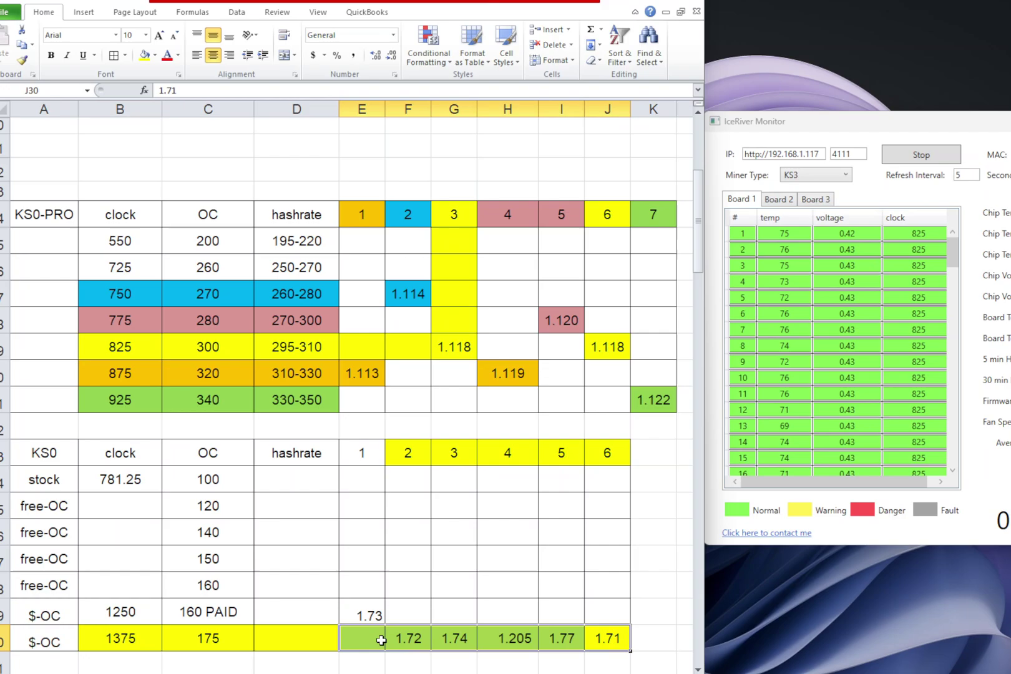